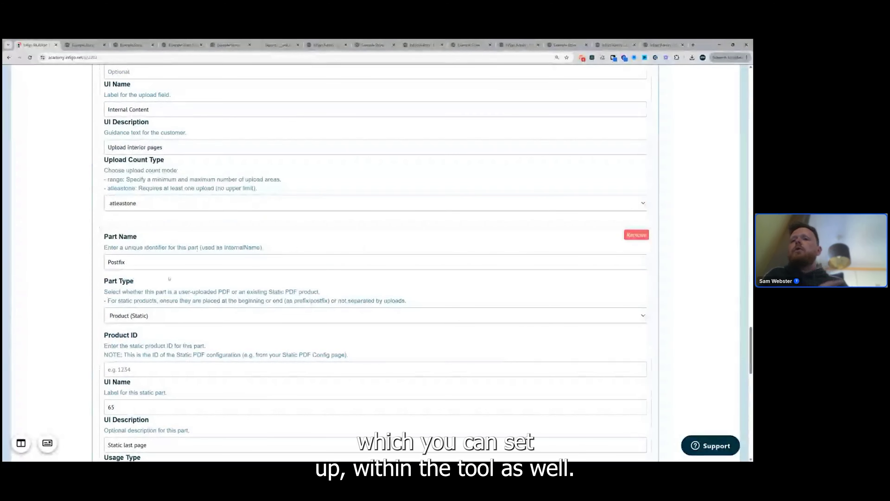
# Review the Global Settings of the product config, from preview mode type and editor mode through the page number options
pyautogui.scroll(10, 171, 311)
pyautogui.scroll(15, 171, 311)
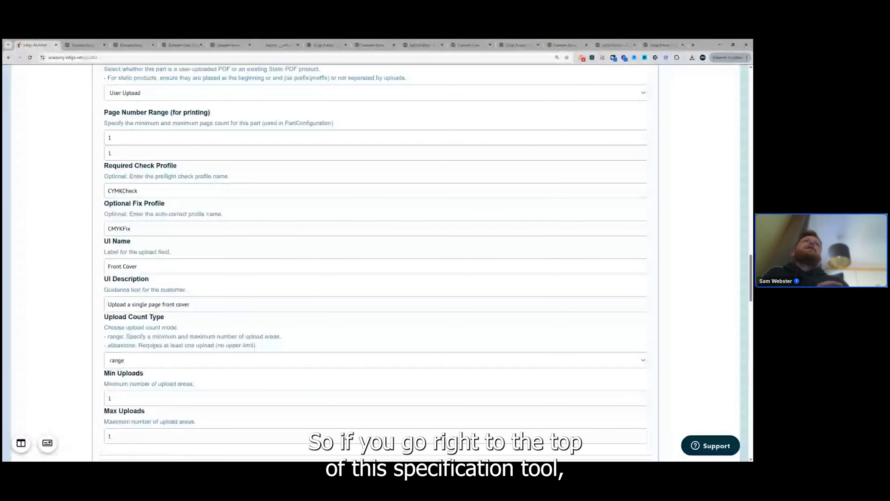
pyautogui.scroll(20, 153, 344)
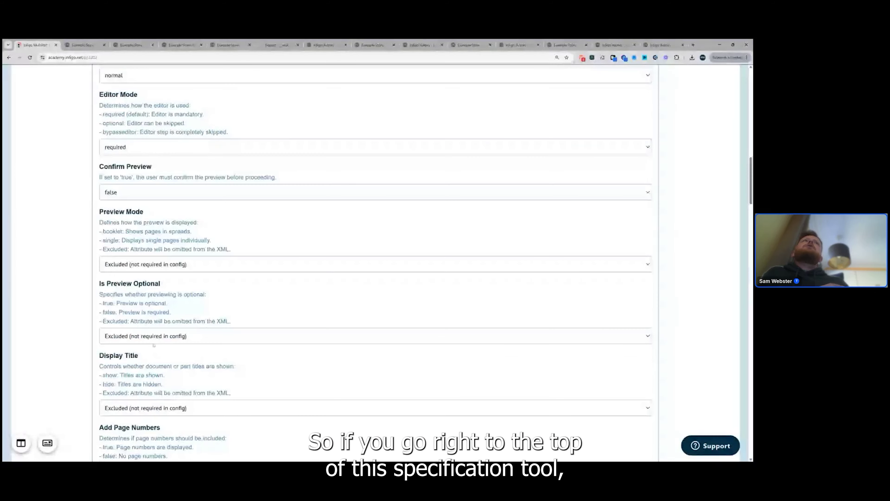
pyautogui.scroll(-3, 109, 294)
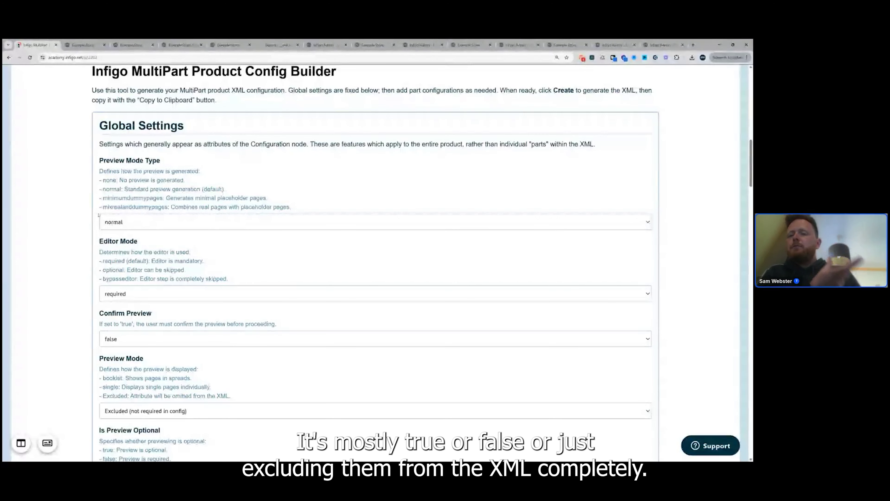
pyautogui.scroll(-1, 105, 186)
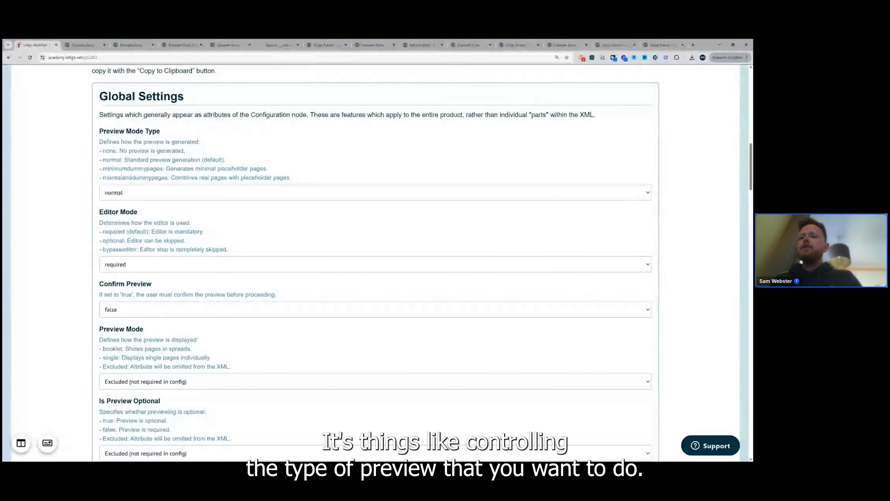
pyautogui.scroll(-1, 80, 207)
pyautogui.scroll(-2, 80, 206)
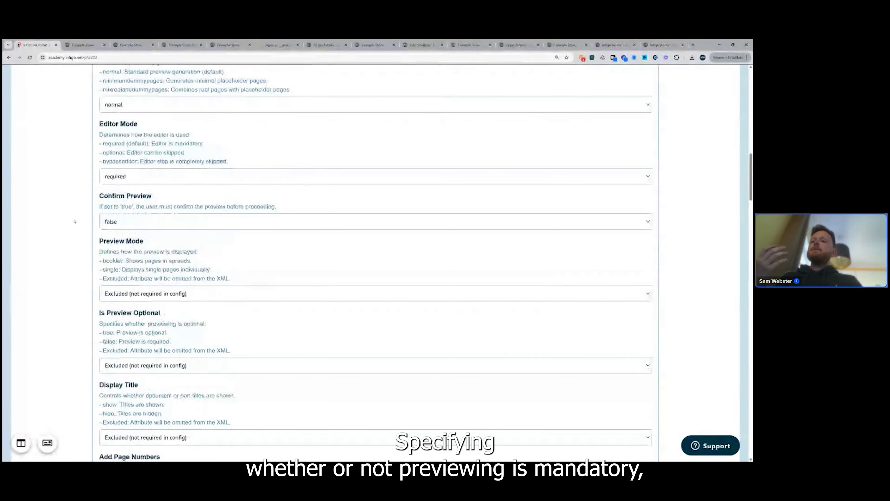
pyautogui.scroll(1, 76, 217)
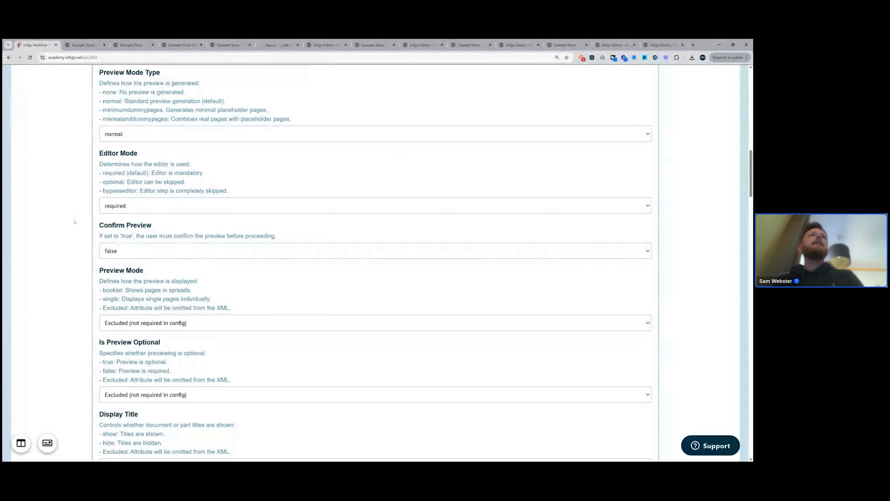
pyautogui.scroll(-4, 75, 221)
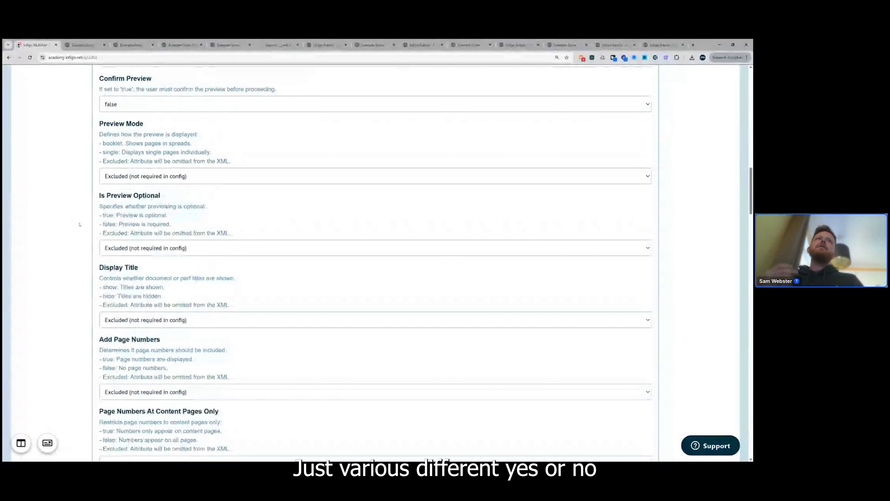
pyautogui.scroll(-1, 79, 224)
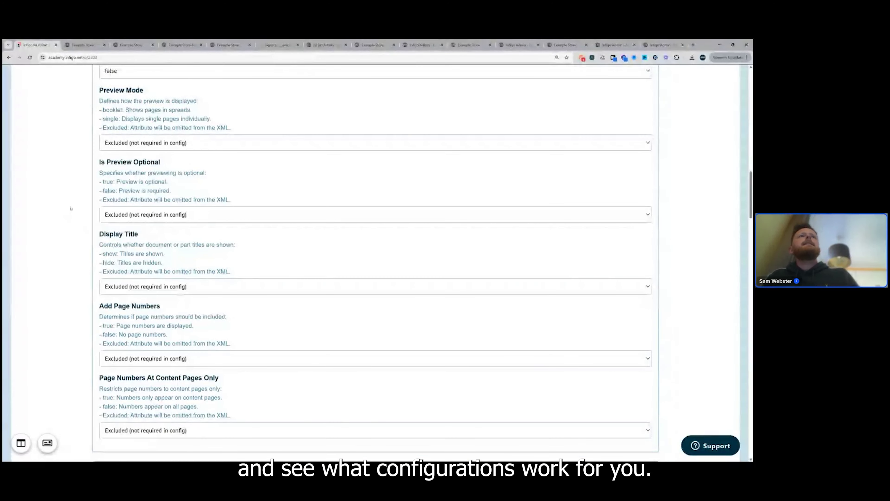
# Enable additional languages in the Localization Options and include Français (fr-FR)
pyautogui.scroll(-5, 70, 218)
pyautogui.scroll(-1, 77, 214)
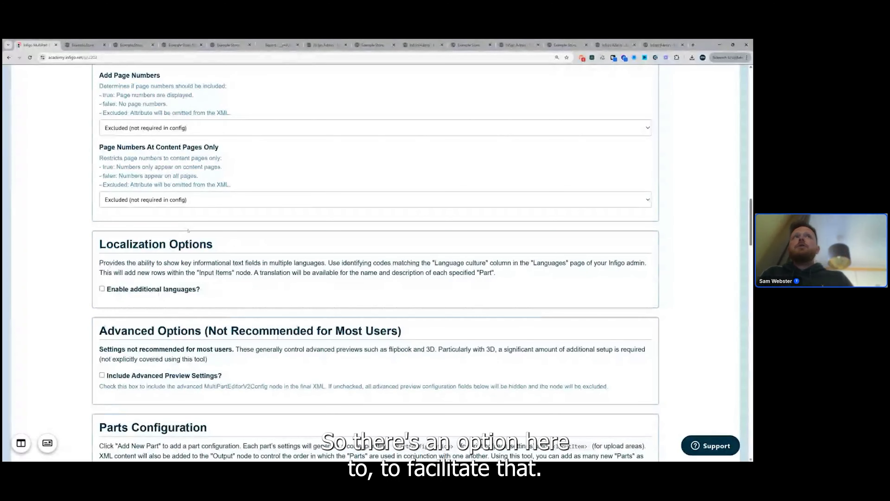
pyautogui.click(102, 289)
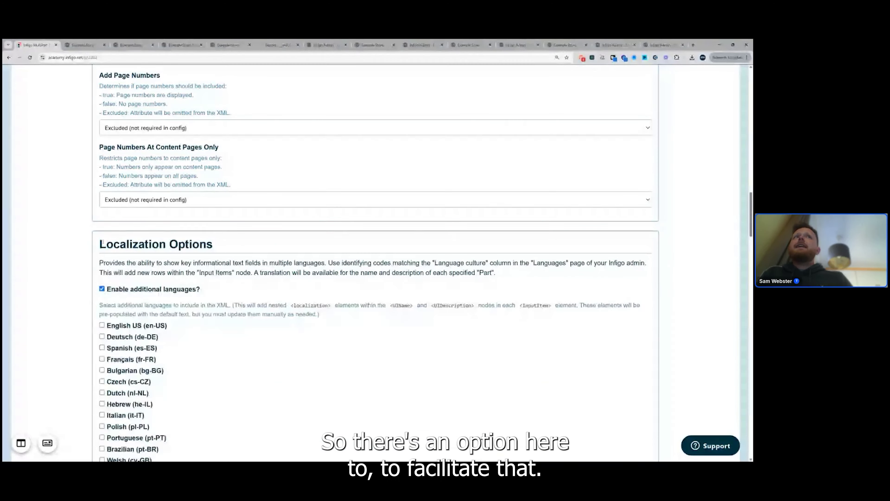
pyautogui.scroll(-2, 102, 291)
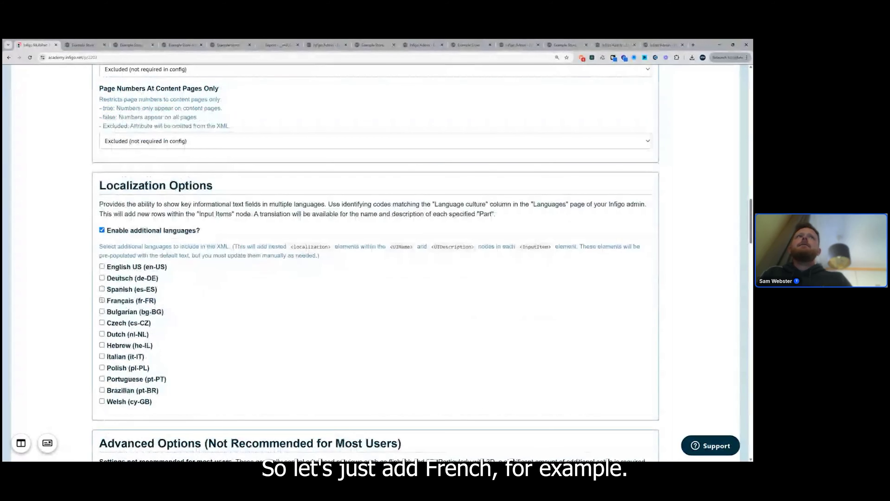
pyautogui.click(101, 300)
# Generate the XML configuration again with the added language
pyautogui.scroll(-7, 102, 300)
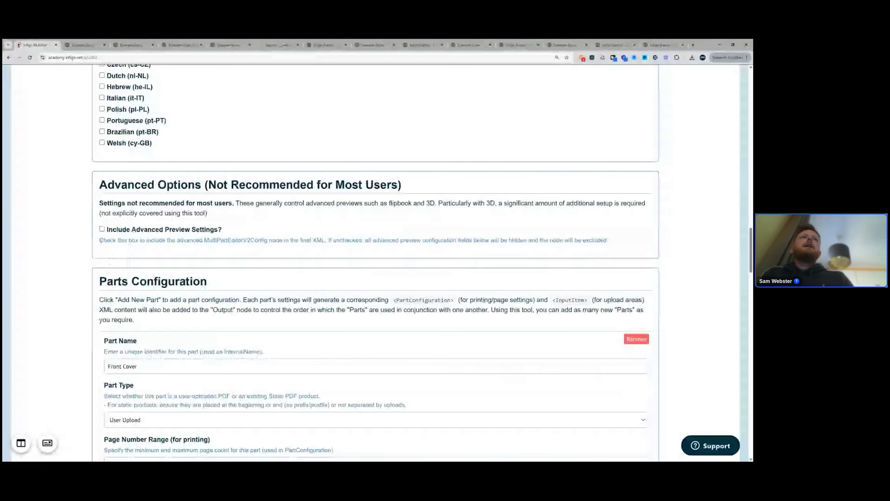
pyautogui.scroll(-18, 101, 240)
pyautogui.scroll(-15, 102, 240)
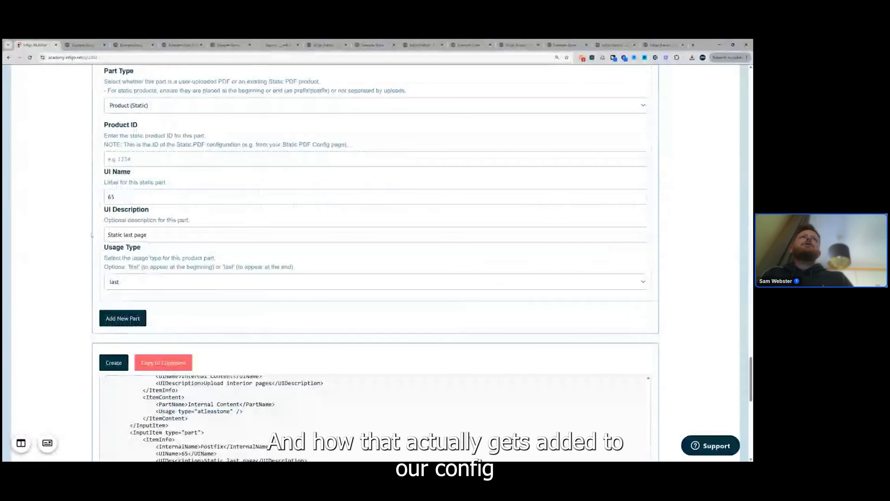
pyautogui.click(127, 276)
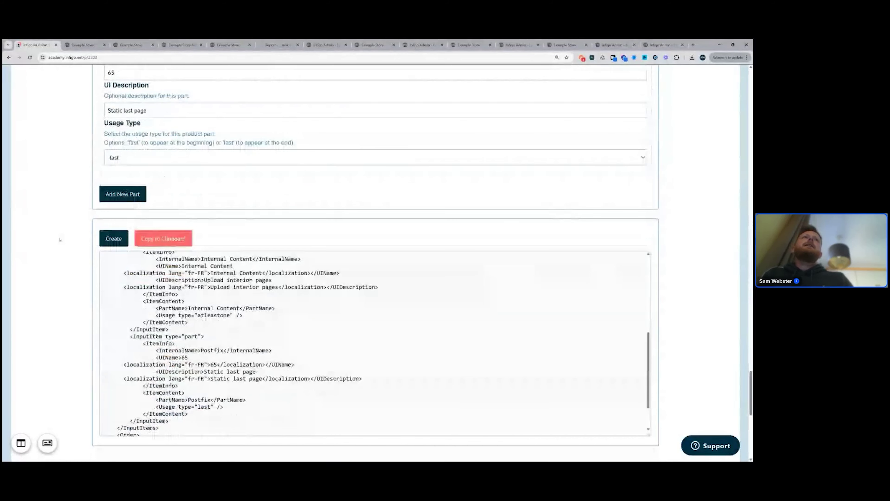
# Examine the fr-FR localization entries in the generated XML, highlighting the "Upload interior pages" description and its French counterpart
pyautogui.scroll(-3, 186, 283)
pyautogui.scroll(2, 186, 282)
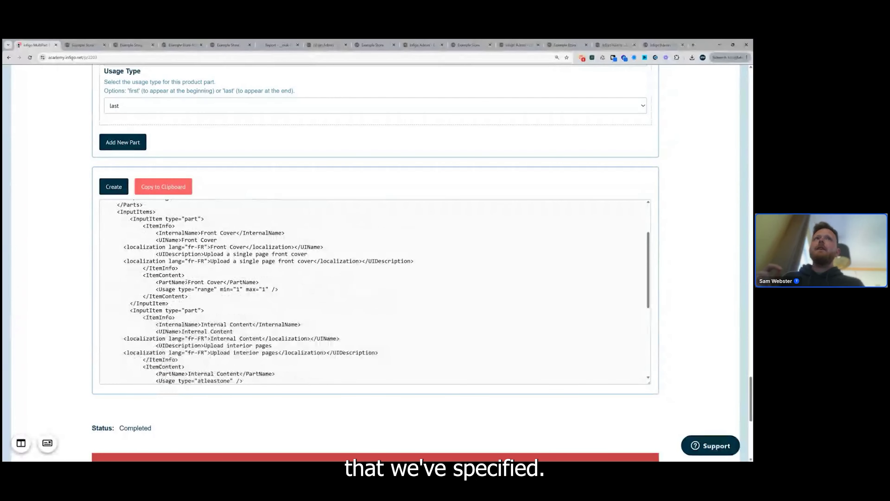
pyautogui.scroll(-3, 186, 282)
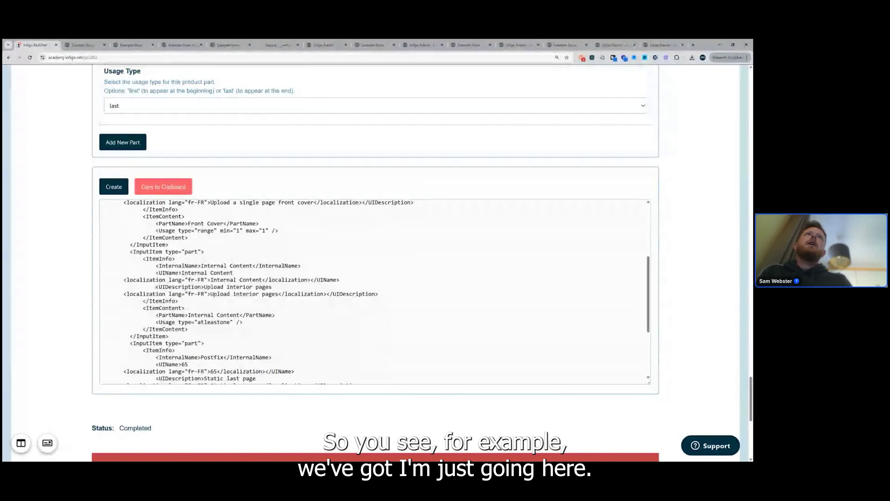
pyautogui.moveTo(146, 287); pyautogui.dragTo(272, 286)
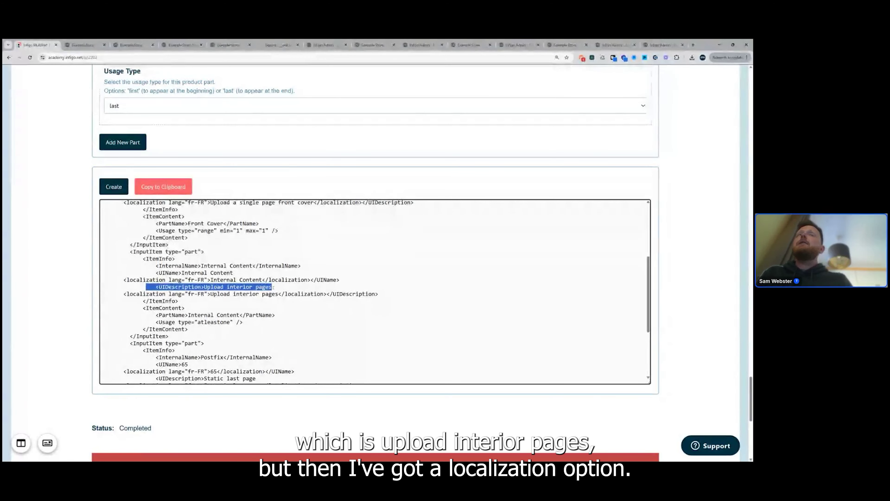
pyautogui.moveTo(123, 293); pyautogui.dragTo(211, 294)
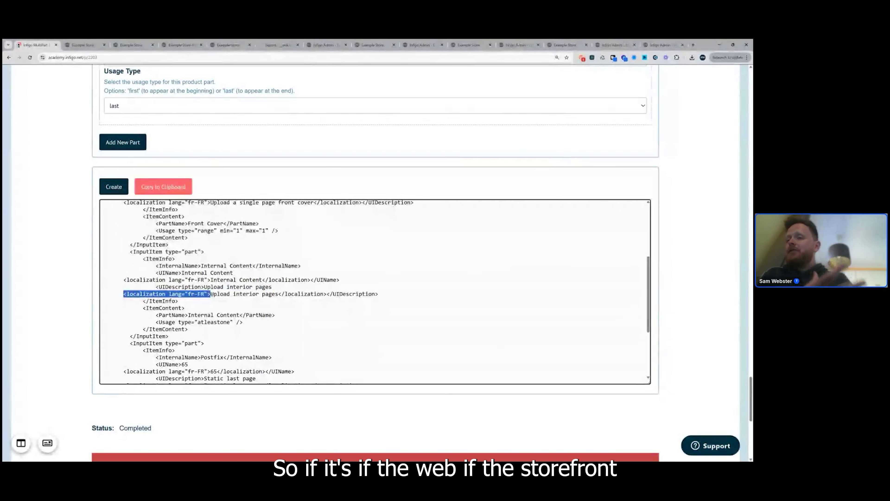
pyautogui.click(212, 294)
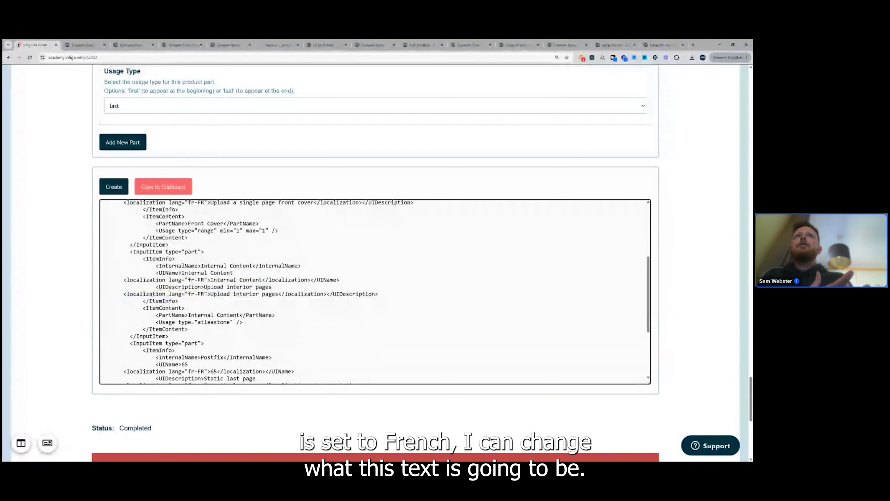
pyautogui.moveTo(211, 294); pyautogui.dragTo(278, 294)
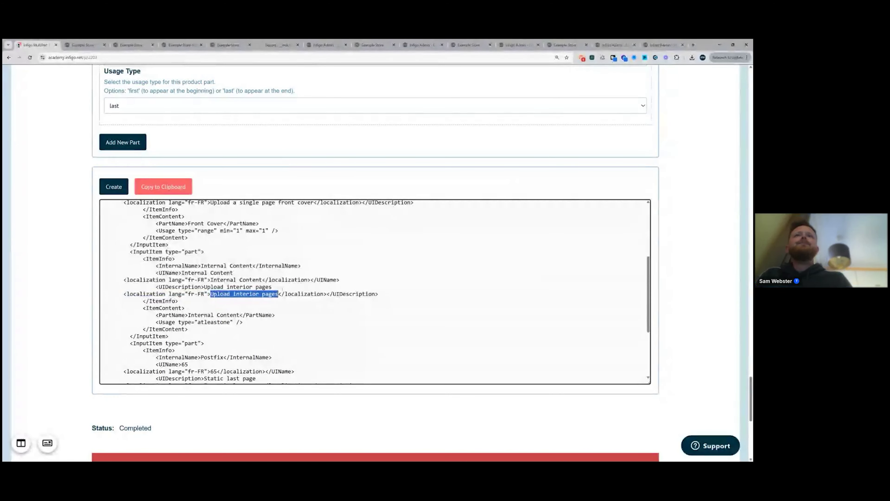
# Include the advanced preview settings in the Advanced Options section
pyautogui.scroll(6, 254, 311)
pyautogui.scroll(15, 254, 310)
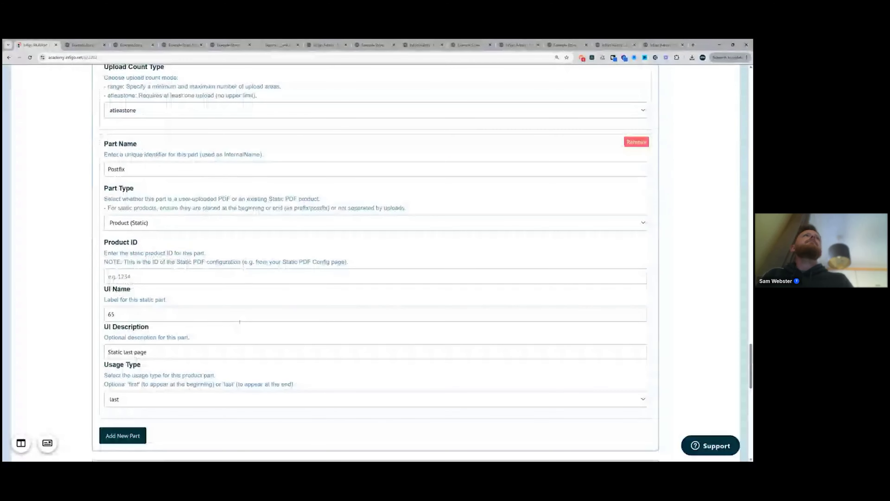
pyautogui.scroll(15, 234, 324)
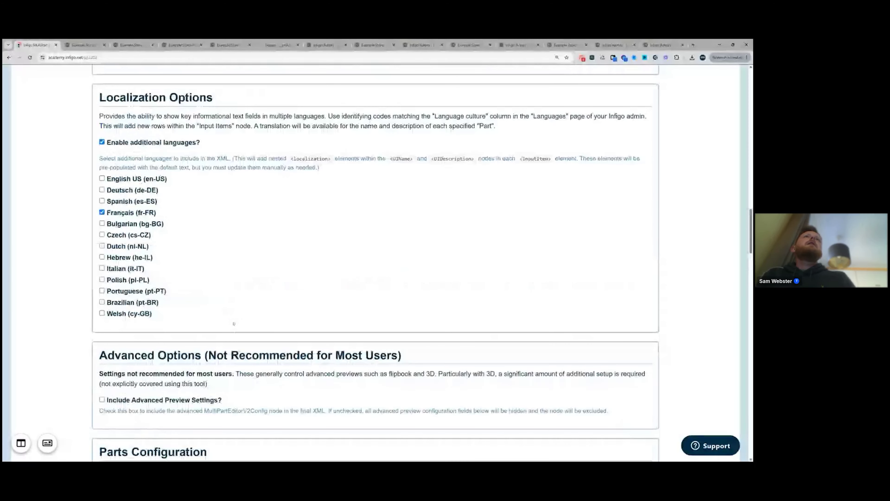
pyautogui.scroll(-3, 234, 323)
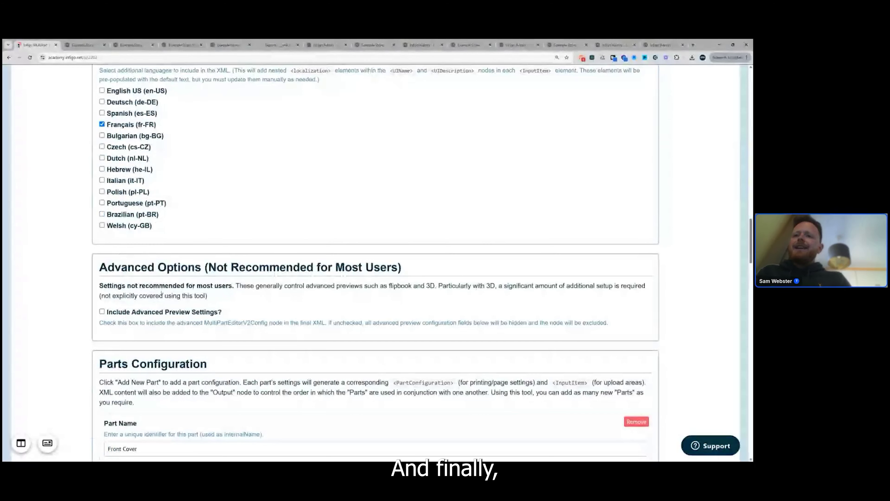
pyautogui.moveTo(109, 268); pyautogui.dragTo(375, 268)
pyautogui.click(281, 298)
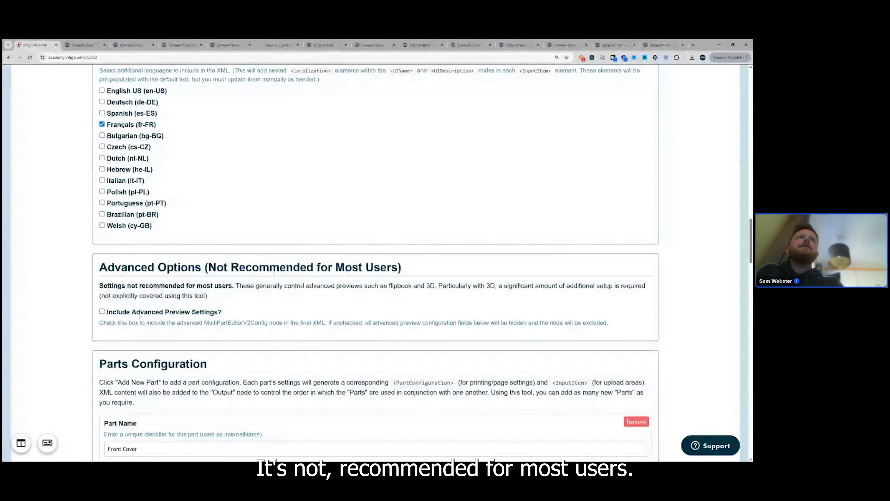
pyautogui.click(101, 312)
pyautogui.scroll(-1, 101, 311)
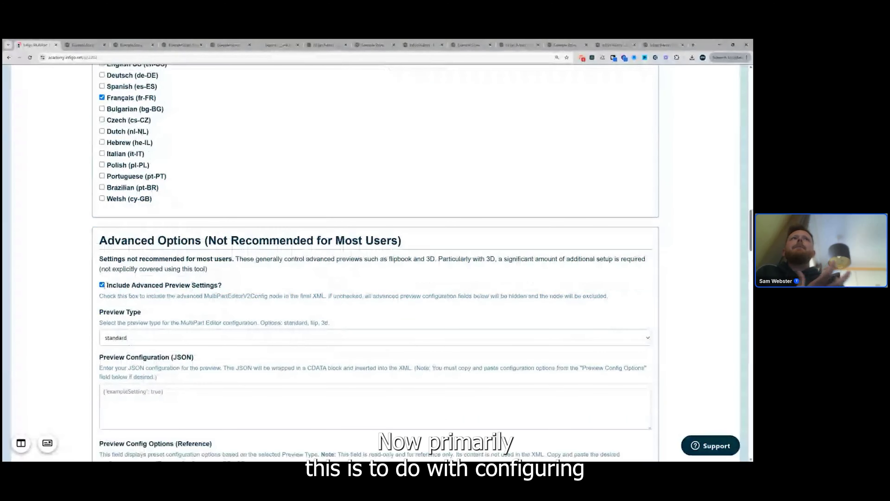
# Set the Preview Type of the advanced preview settings to 3d
pyautogui.scroll(-3, 105, 287)
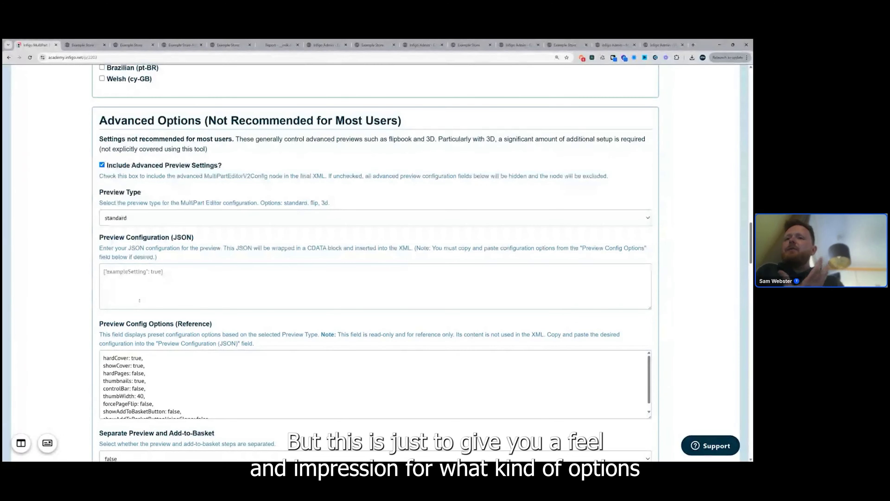
pyautogui.scroll(-1, 140, 300)
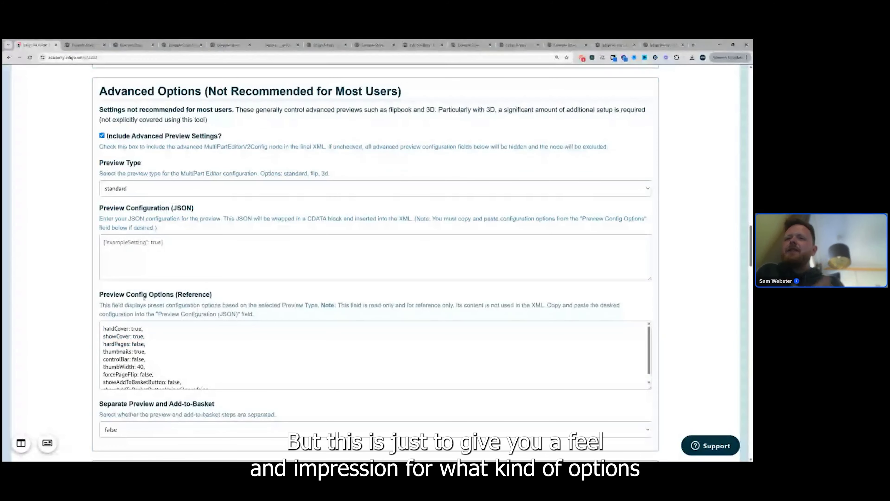
pyautogui.click(161, 188)
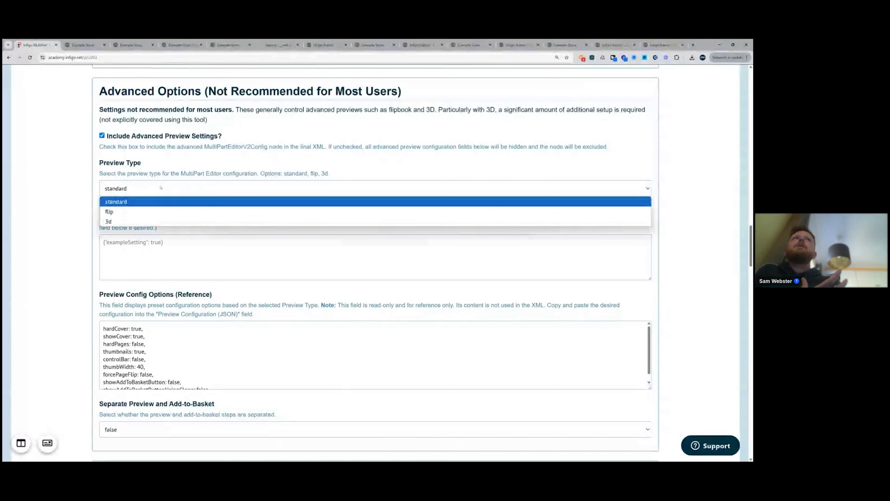
pyautogui.click(121, 223)
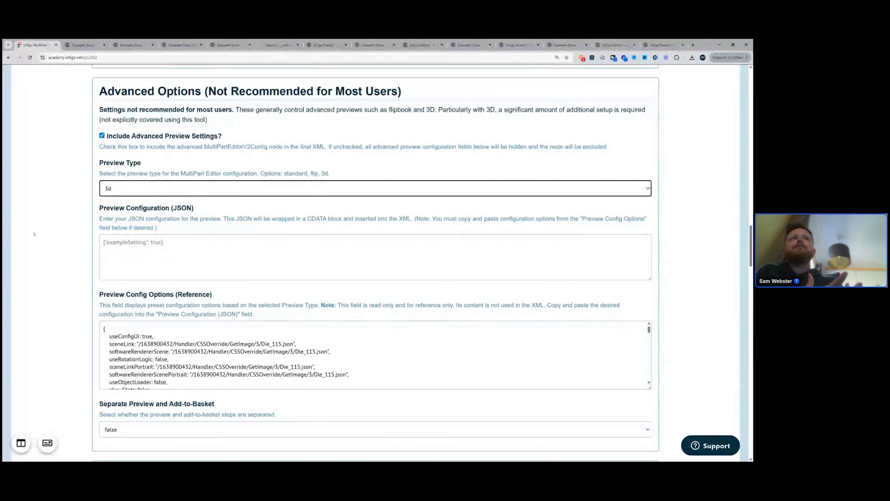
# Look through the full 3D preset in the Preview Config Options reference, from start to end and back
pyautogui.scroll(-2, 66, 248)
pyautogui.scroll(-2, 148, 280)
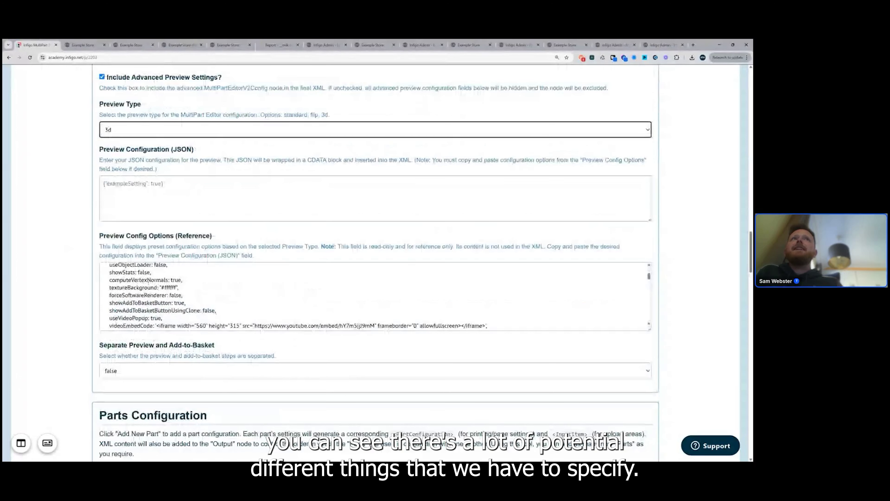
pyautogui.scroll(-3, 149, 280)
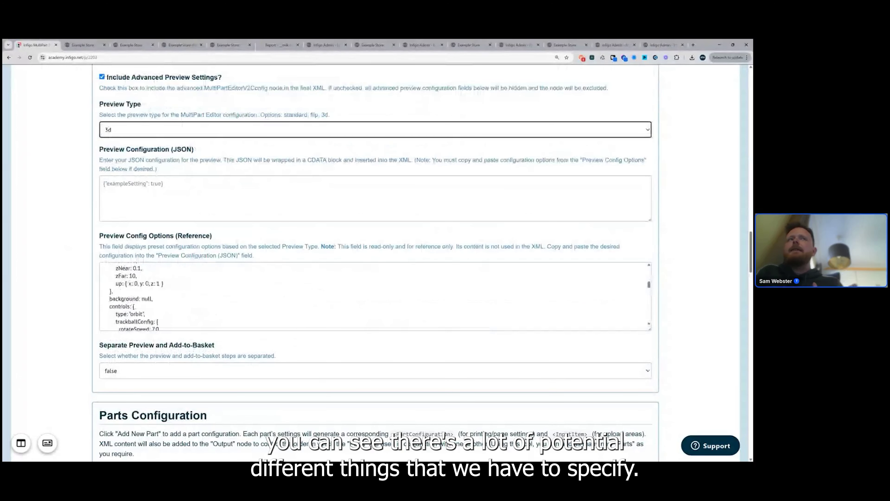
pyautogui.scroll(-10, 149, 284)
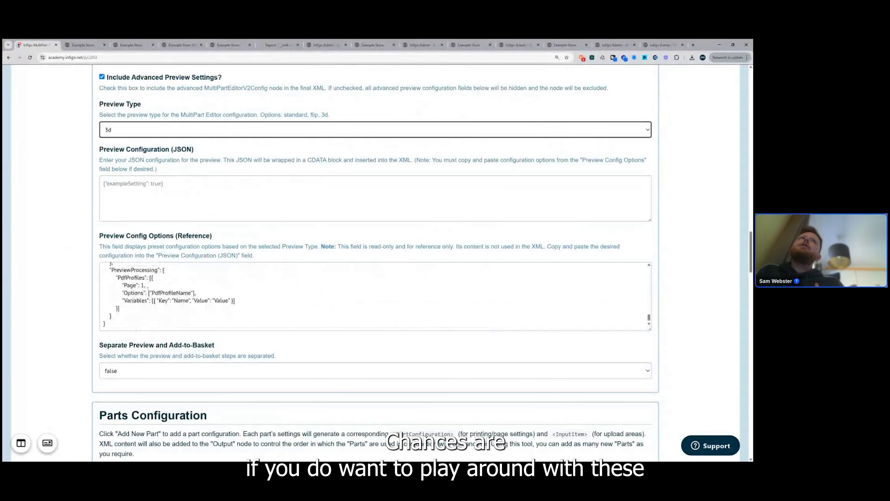
pyautogui.scroll(2, 148, 285)
pyautogui.scroll(5, 148, 290)
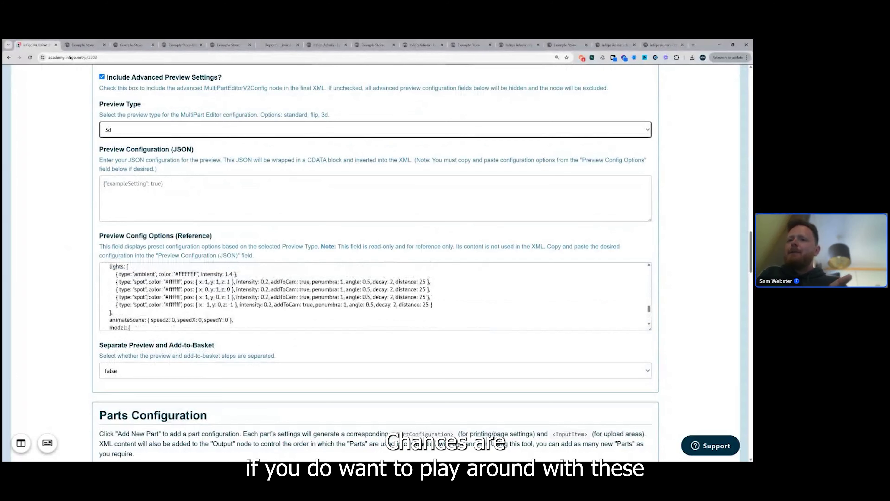
pyautogui.scroll(3, 148, 295)
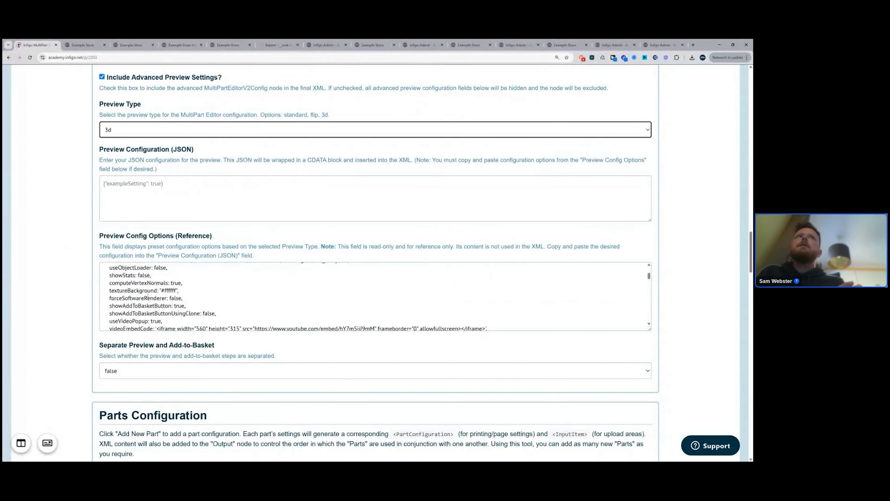
pyautogui.scroll(2, 147, 294)
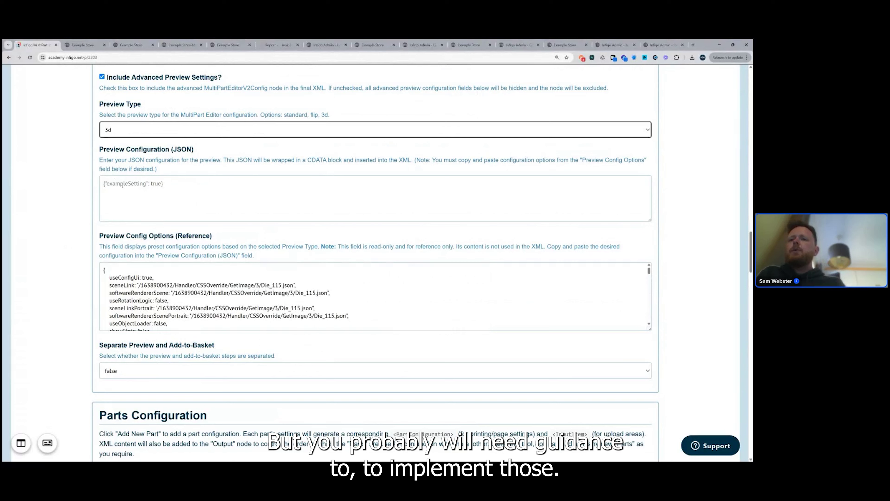
# Switch to the store's Brochure example with merged uploaded parts and flipbook preview, and open its preview
pyautogui.click(143, 135)
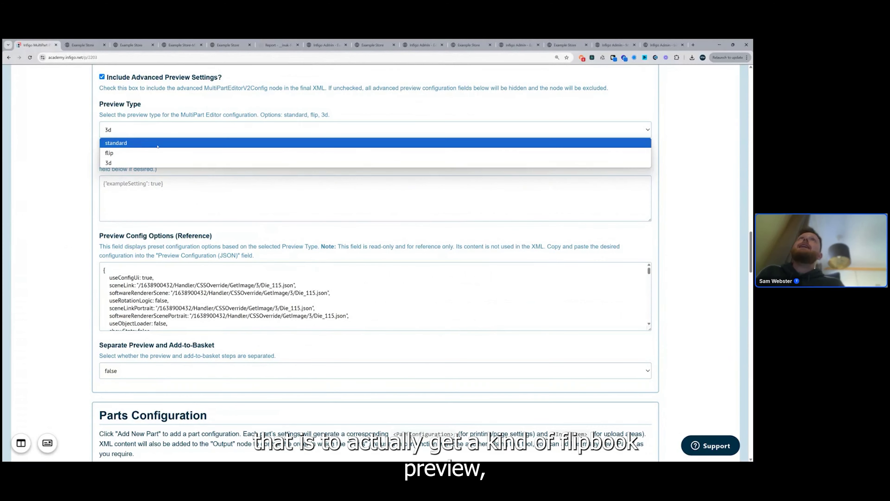
pyautogui.click(363, 42)
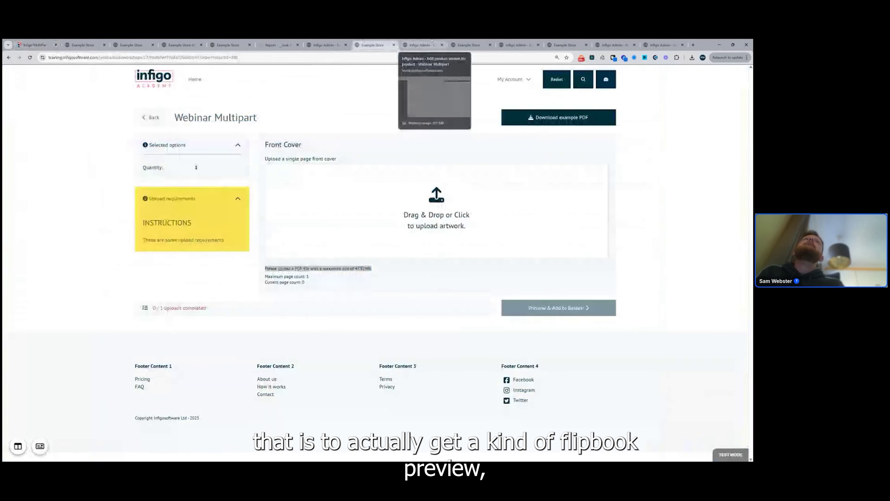
pyautogui.click(421, 44)
pyautogui.click(324, 44)
pyautogui.click(278, 42)
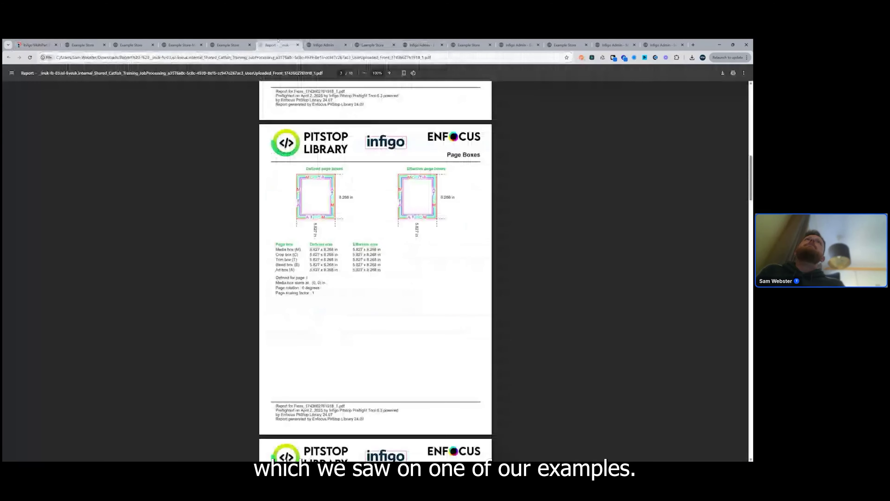
pyautogui.click(224, 43)
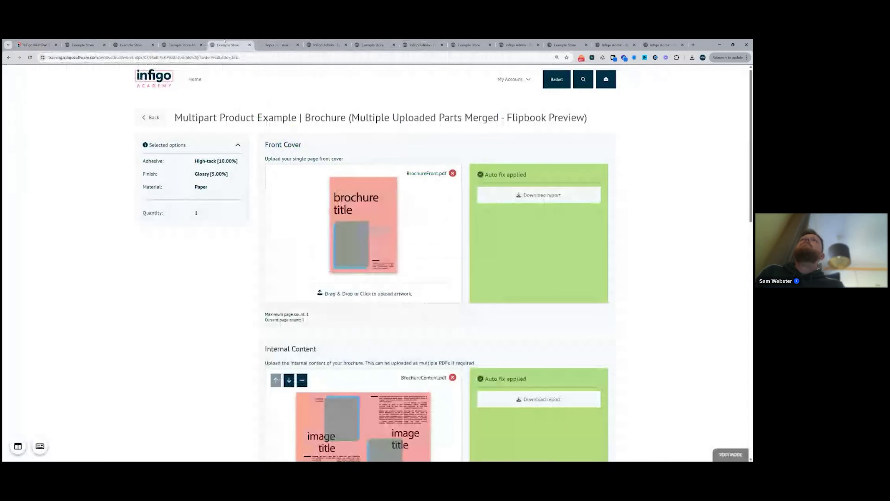
pyautogui.scroll(-10, 463, 308)
pyautogui.scroll(-5, 463, 309)
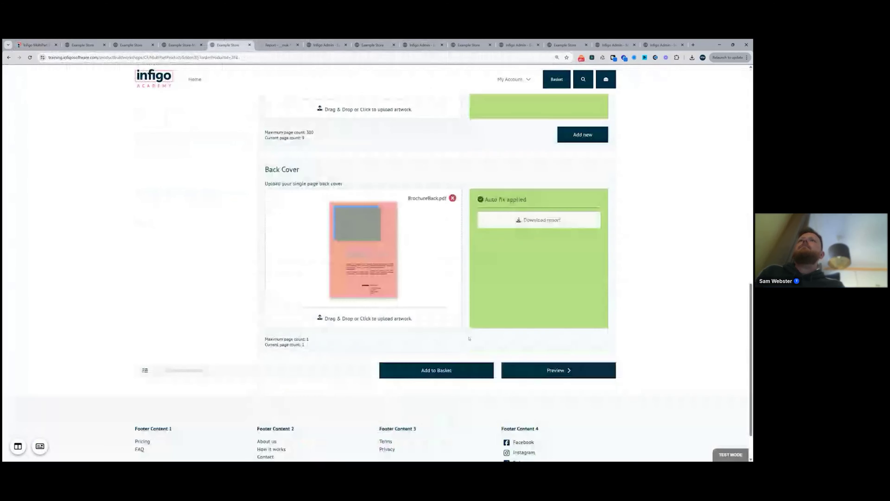
pyautogui.click(521, 369)
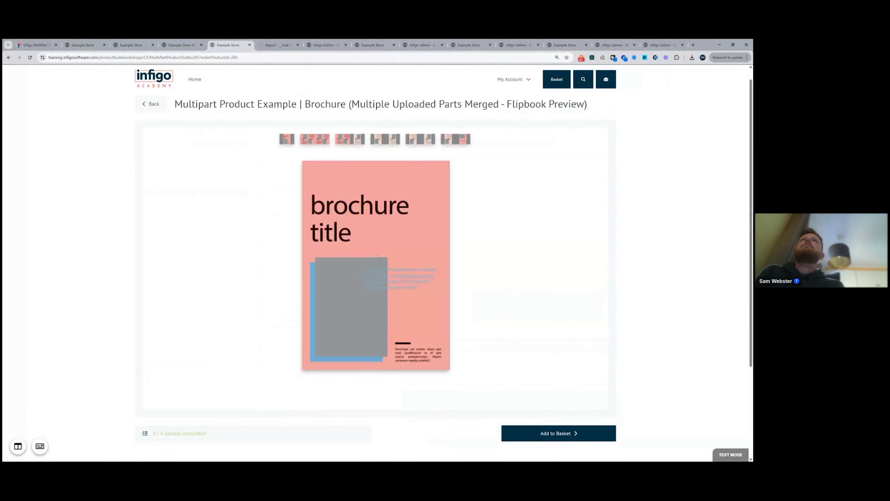
# Page through the brochure's flipbook preview from the front cover to the "image title 6" spread
pyautogui.click(397, 138)
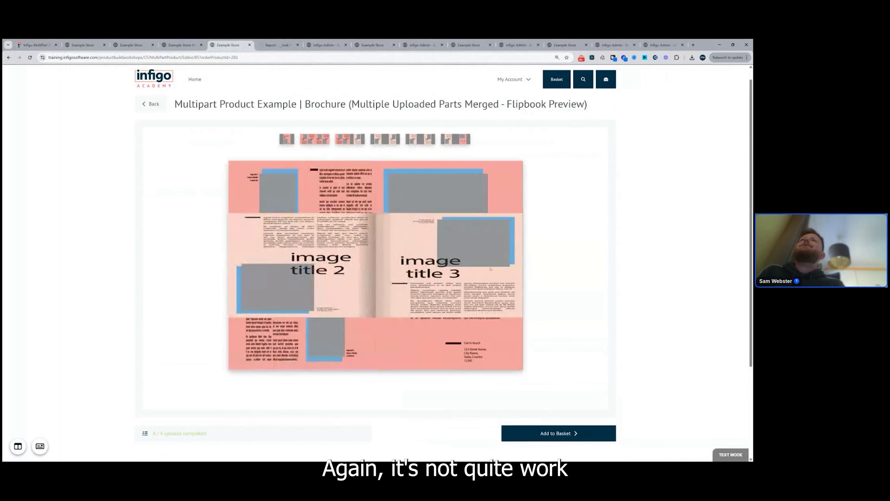
pyautogui.click(513, 280)
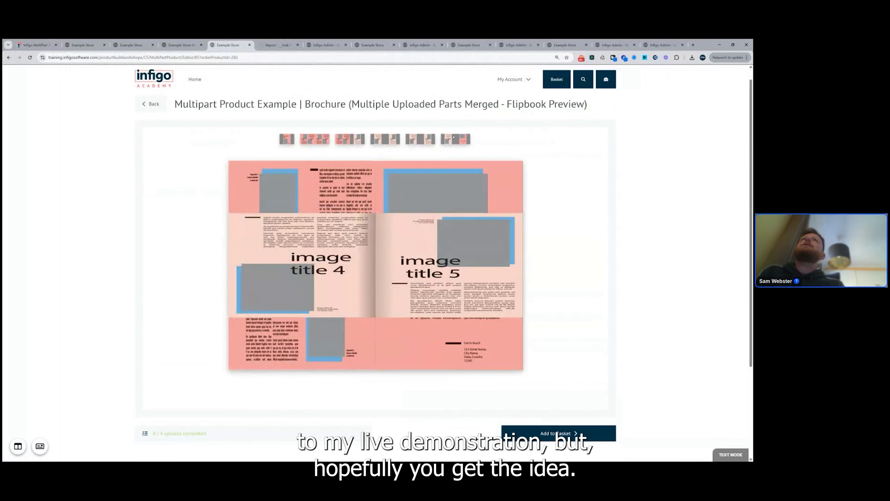
pyautogui.click(463, 140)
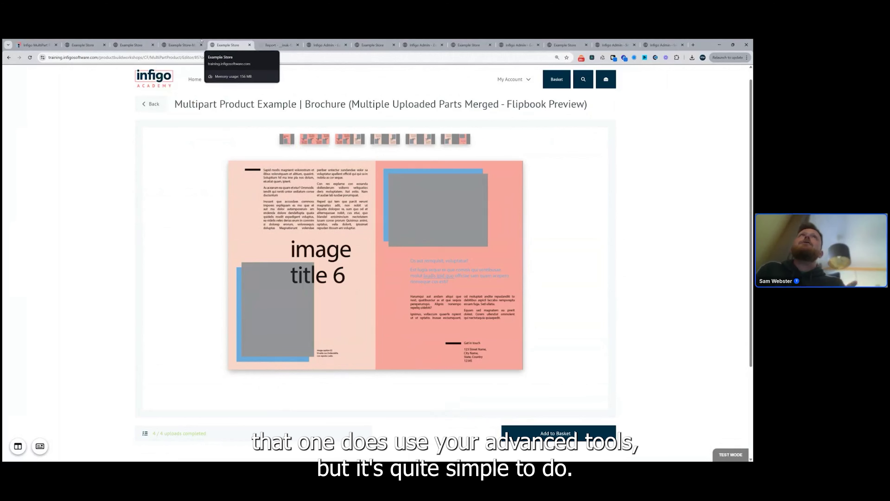
# Return to the MultiPart Product Config Builder and set the Preview Type to standard
pyautogui.click(51, 43)
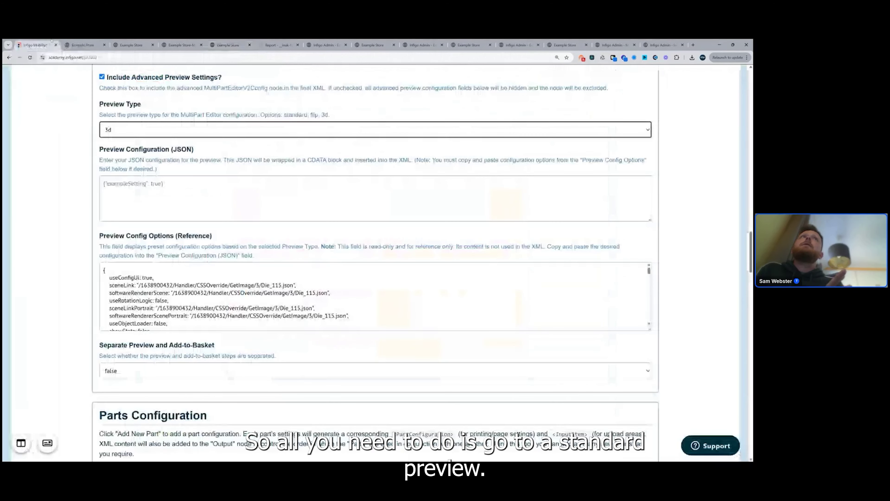
pyautogui.click(118, 130)
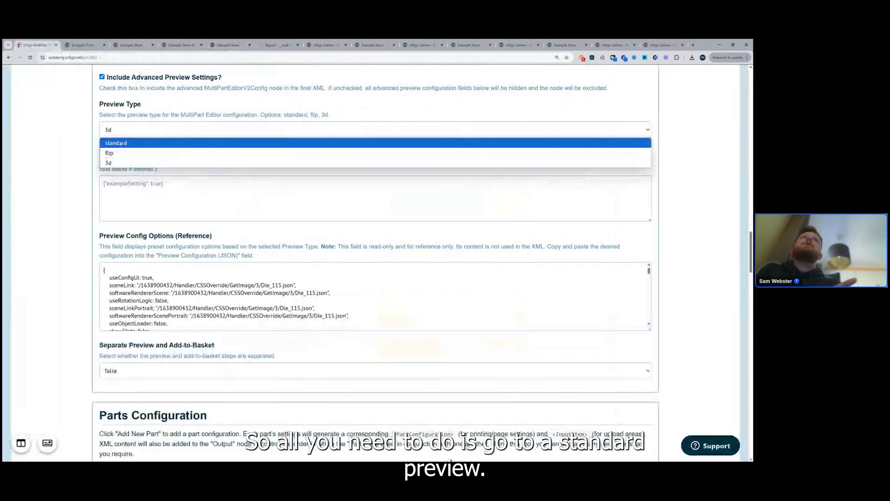
pyautogui.click(118, 142)
pyautogui.click(114, 129)
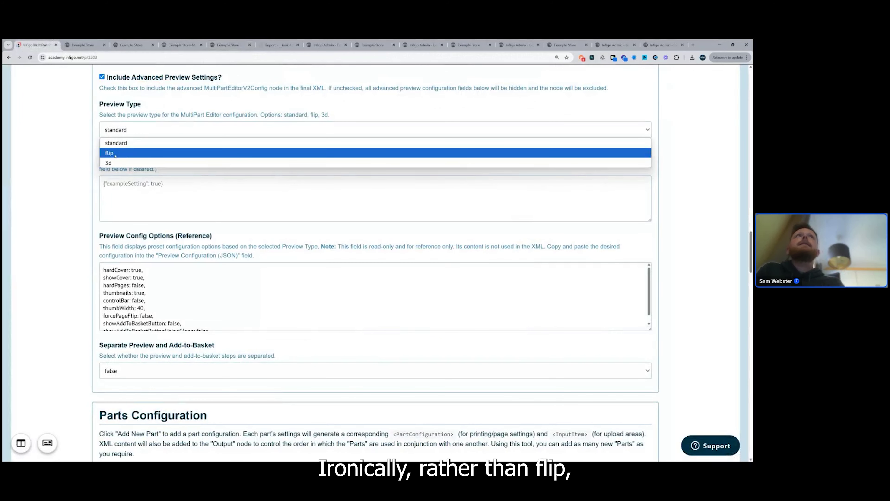
pyautogui.click(161, 313)
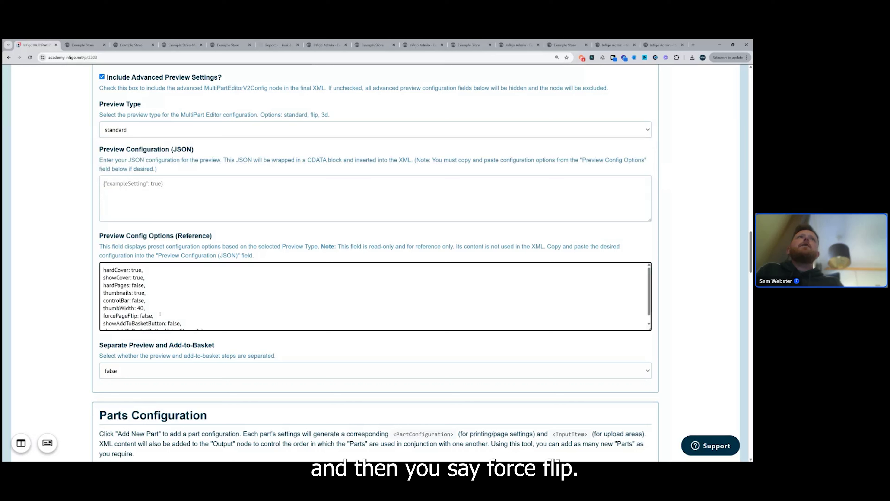
# Copy the forcePageFlip line from the Preview Config Options reference into the Preview Configuration (JSON) field
pyautogui.moveTo(160, 314); pyautogui.dragTo(88, 316)
pyautogui.hotkey('ctrl', 'c')
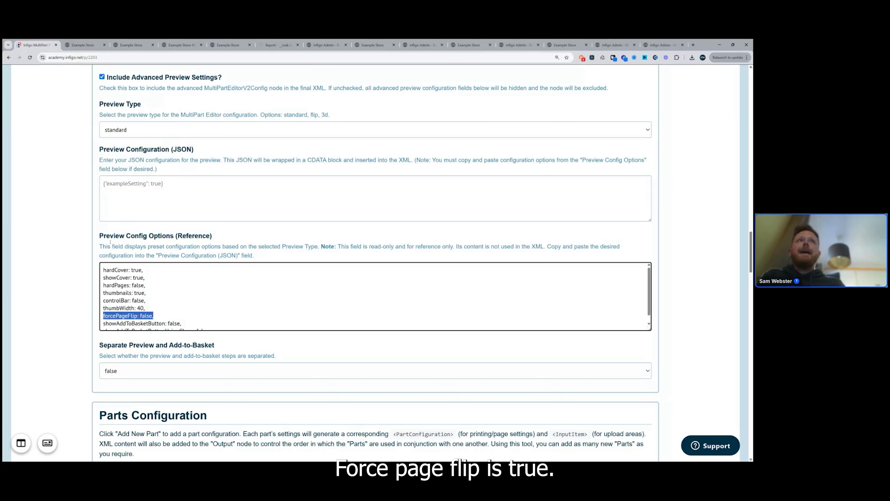
pyautogui.click(117, 191)
pyautogui.hotkey('ctrl', 'v')
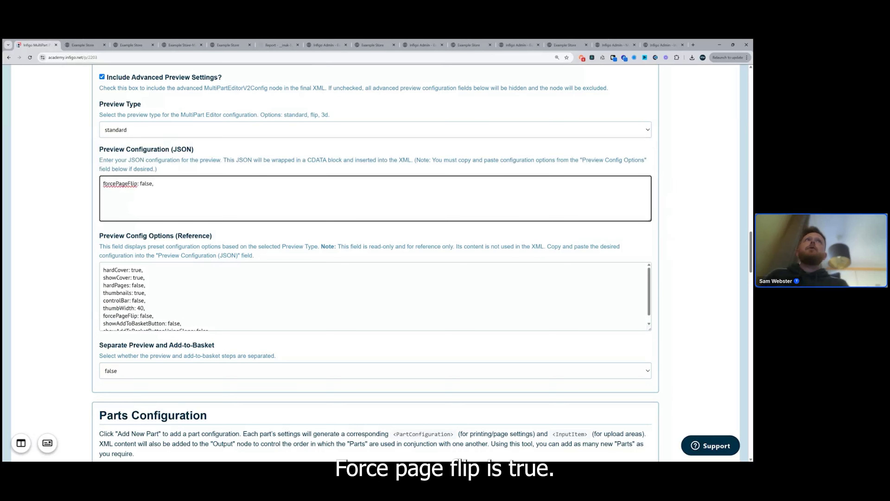
# Wrap the forcePageFlip entry in the preview JSON in curly braces and set its value to true
pyautogui.click(103, 184)
pyautogui.write('{')
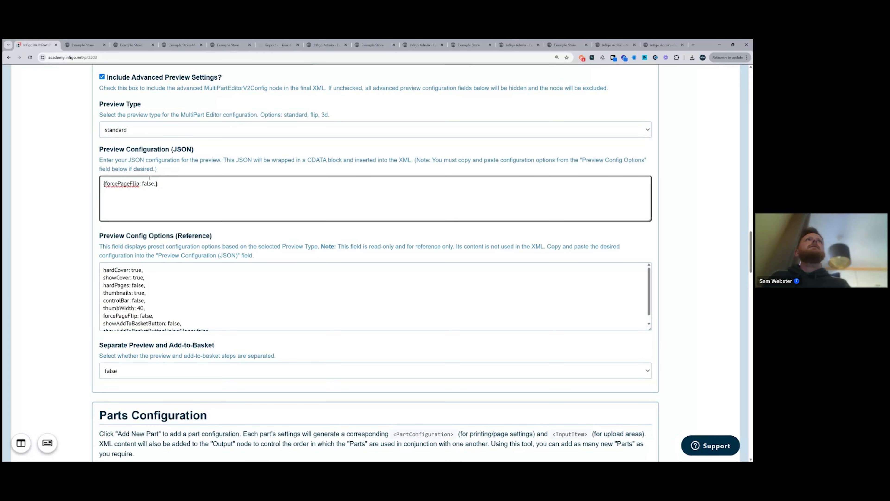
pyautogui.doubleClick(148, 183)
pyautogui.write('true')
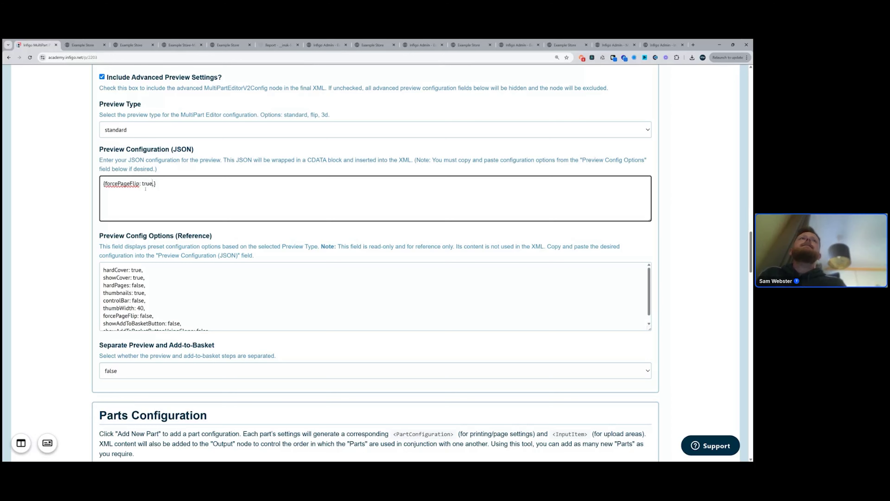
pyautogui.scroll(-4, 146, 189)
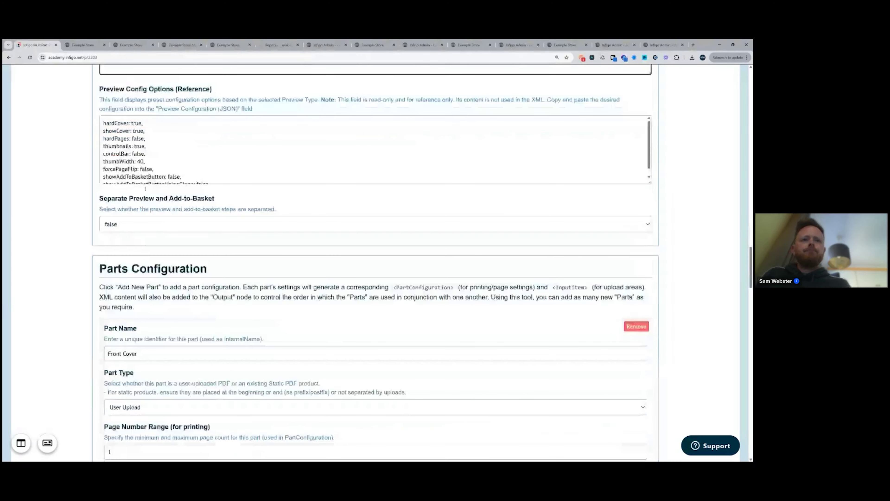